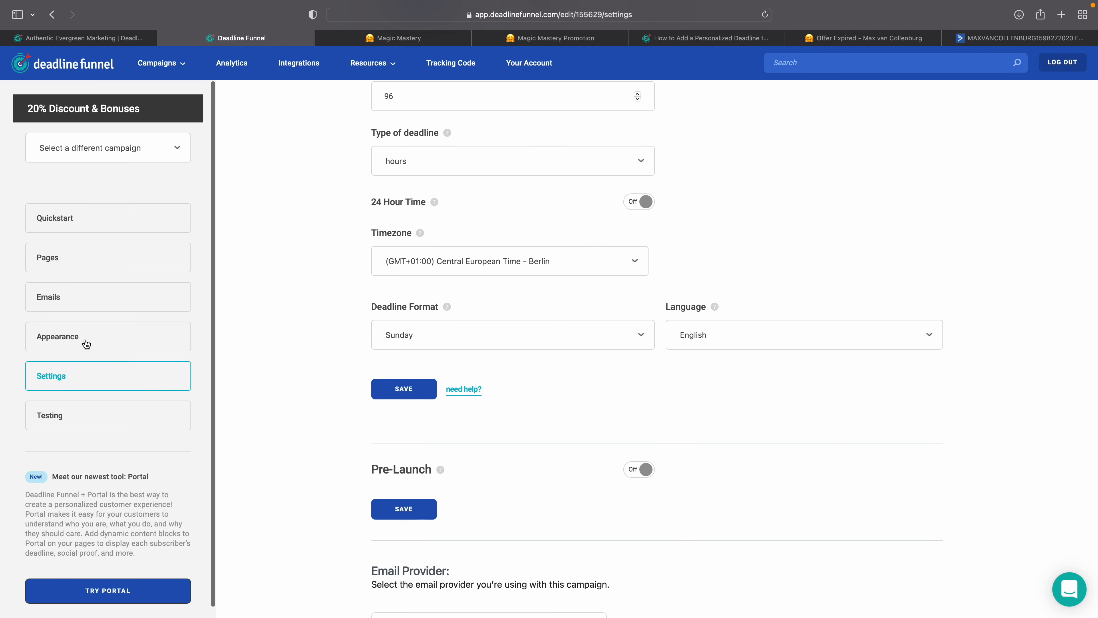
Step: Open the email setup of the 20% Discount & Bonuses campaign and close its guided tour
left_click(52, 299)
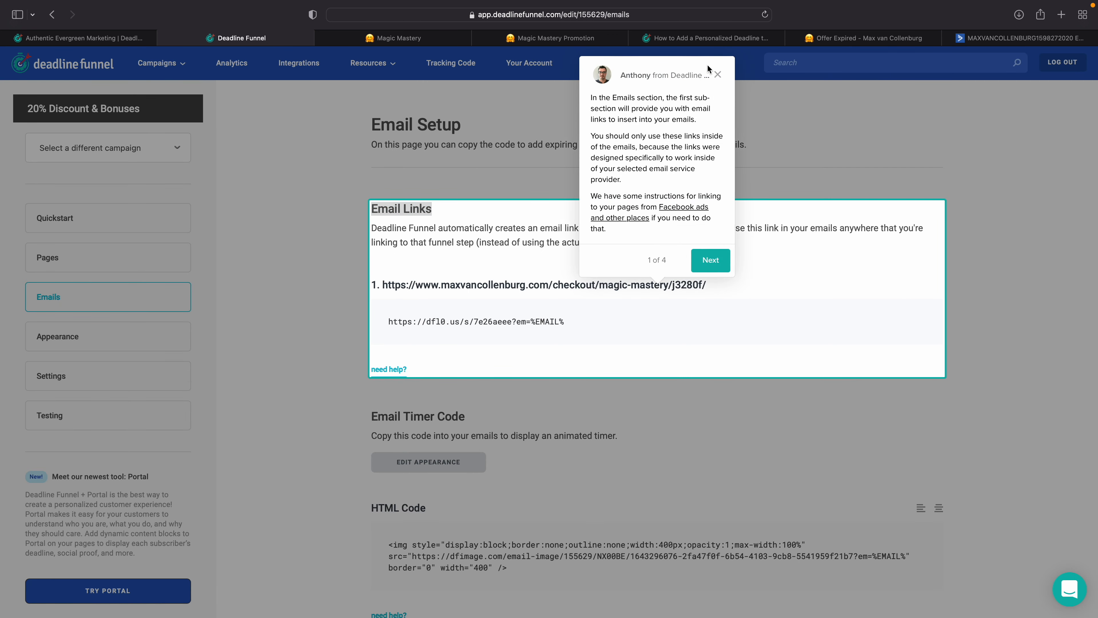
left_click(718, 75)
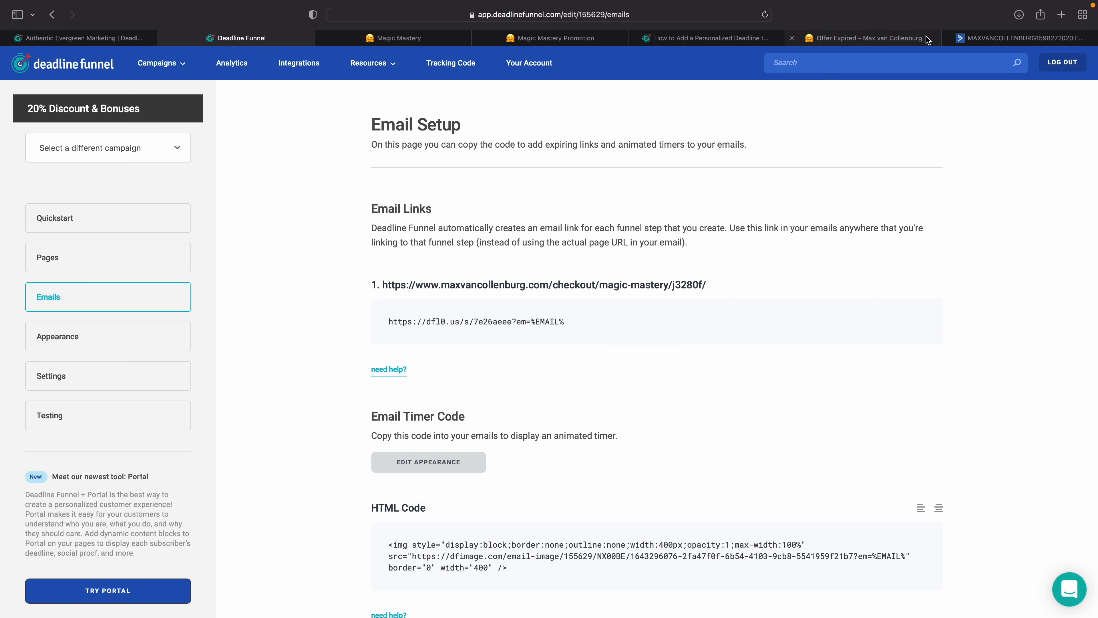
Step: Switch to the ActiveCampaign automation and open its "9 hours till deadline" email for editing in the designer
left_click(972, 38)
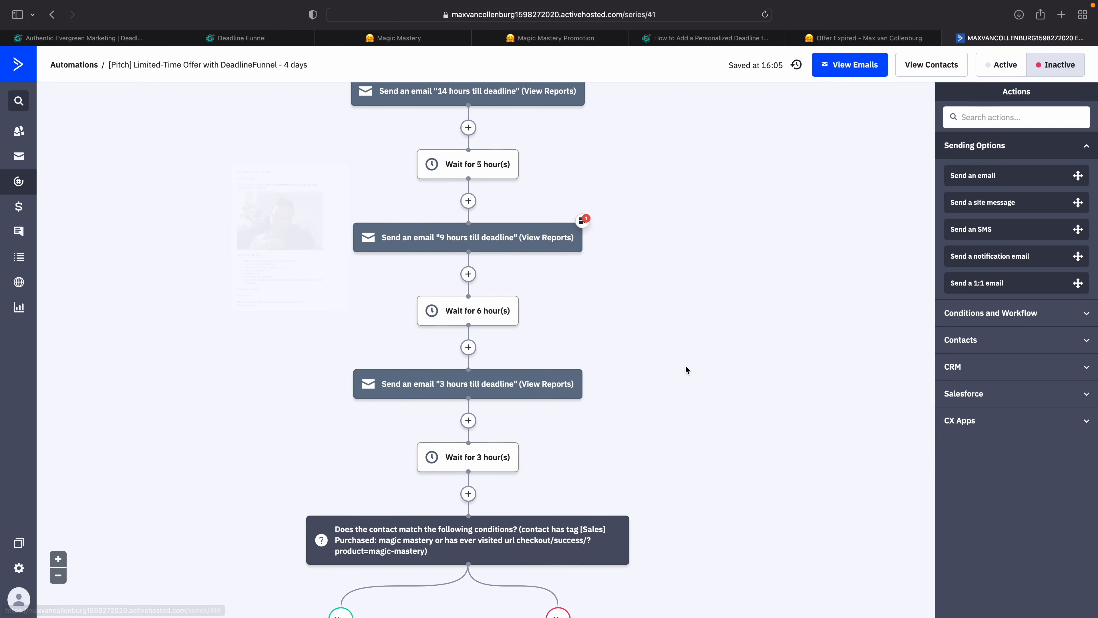
scroll(686, 368, "up", 5)
scroll(637, 237, "down", 5)
right_click(636, 237)
left_click(532, 232)
left_click(456, 276)
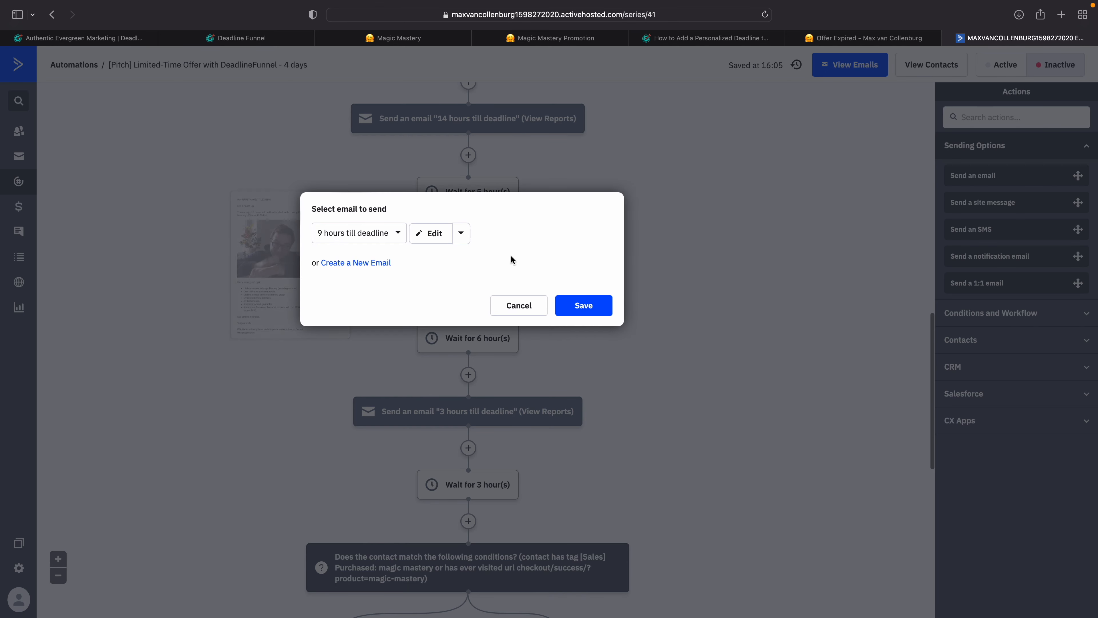
left_click(428, 234)
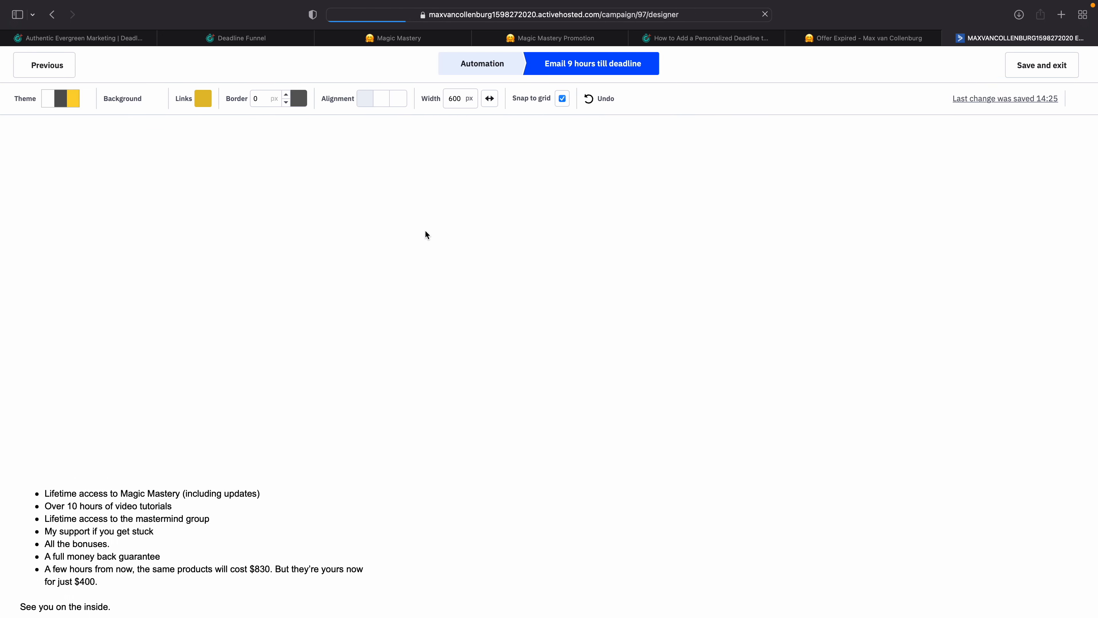
Step: Add the line "Grab the offer >" between "See you on the inside." and the signature
scroll(192, 220, "down", 5)
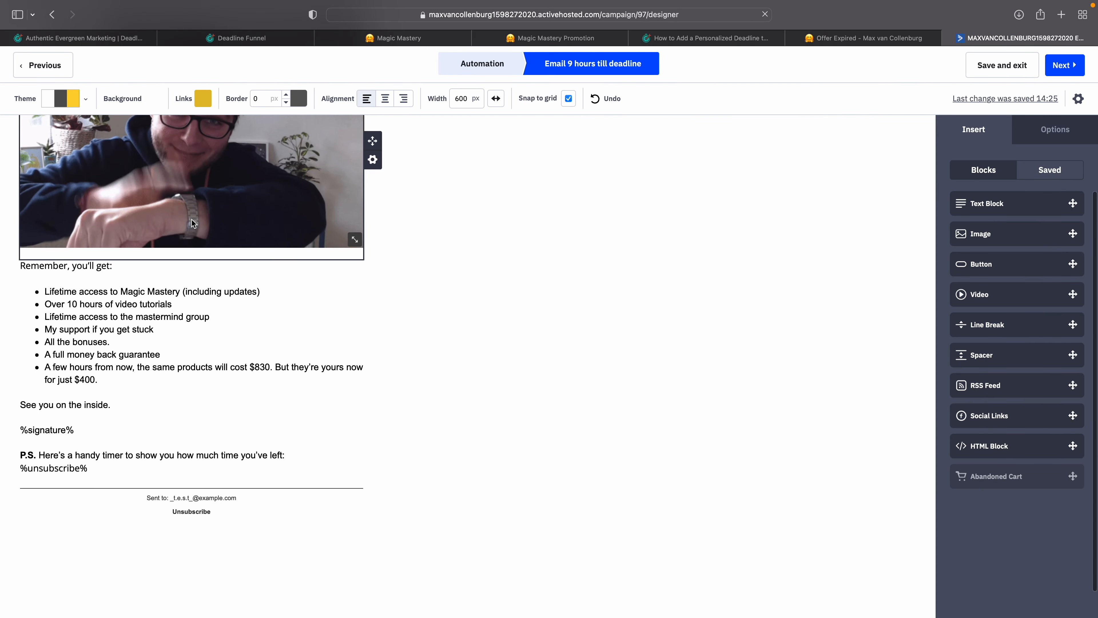
scroll(192, 219, "up", 5)
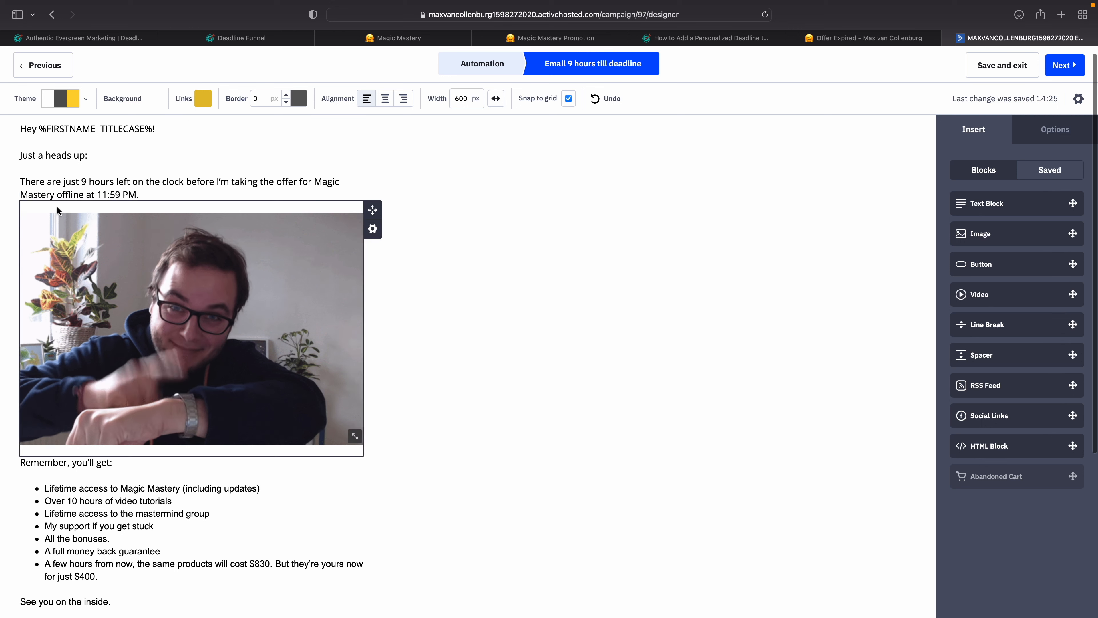
scroll(187, 456, "down", 5)
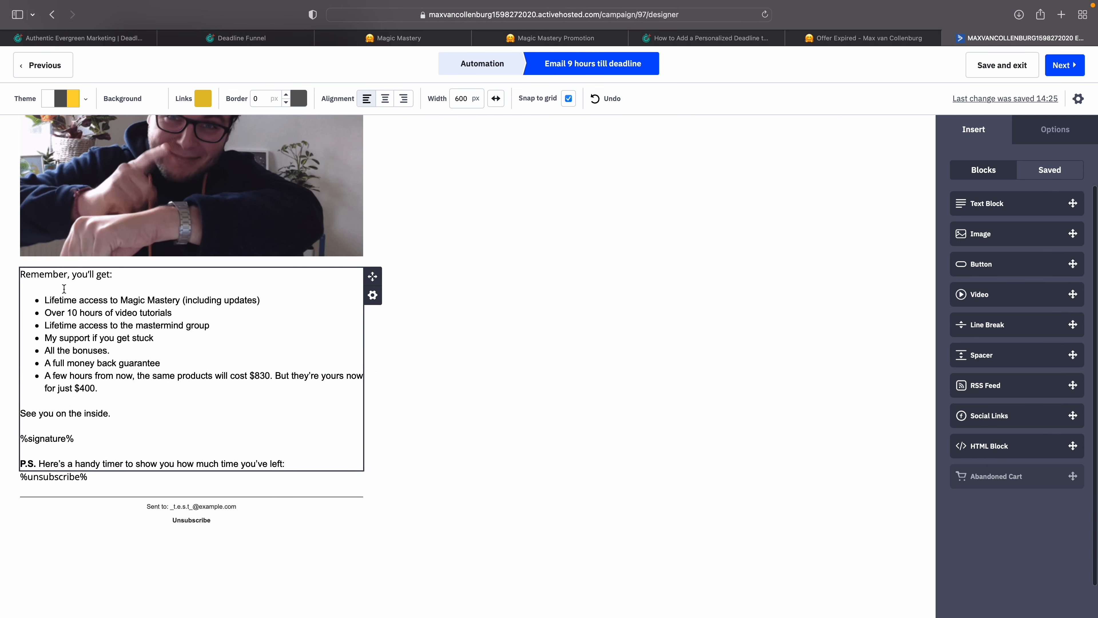
left_click(64, 421)
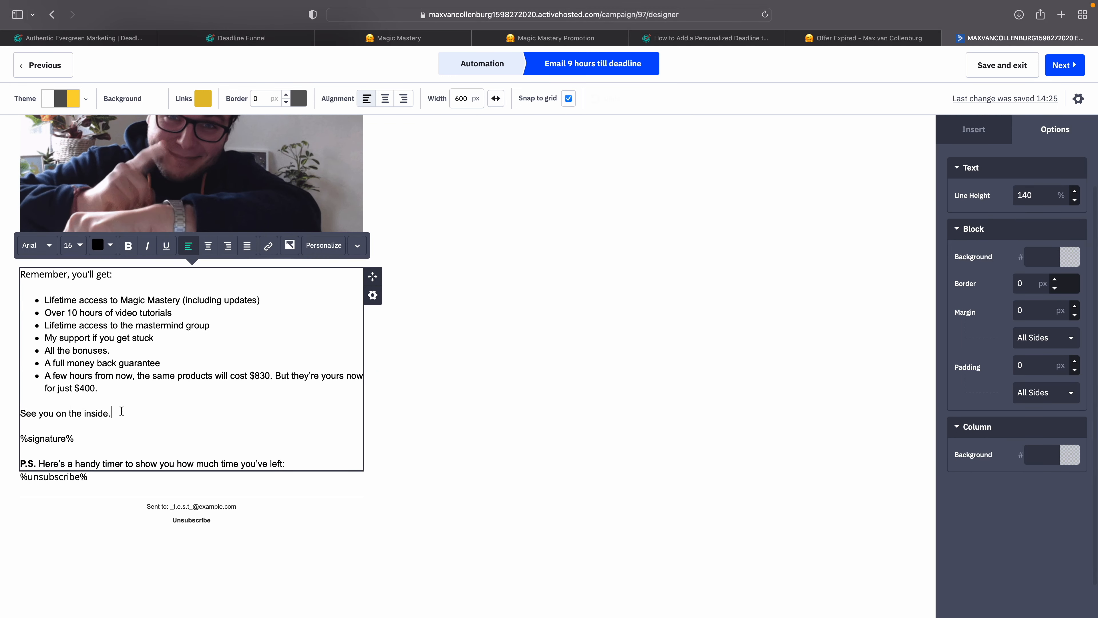
key("Return")
key("Return")
type("Grab the offer >")
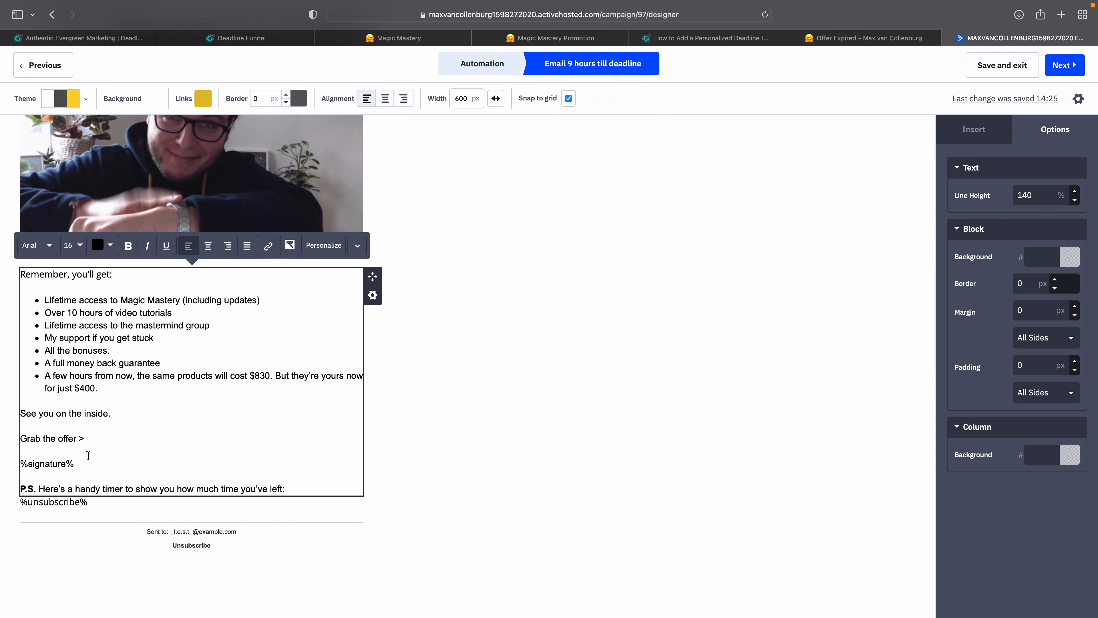
left_click_drag(88, 439, 15, 440)
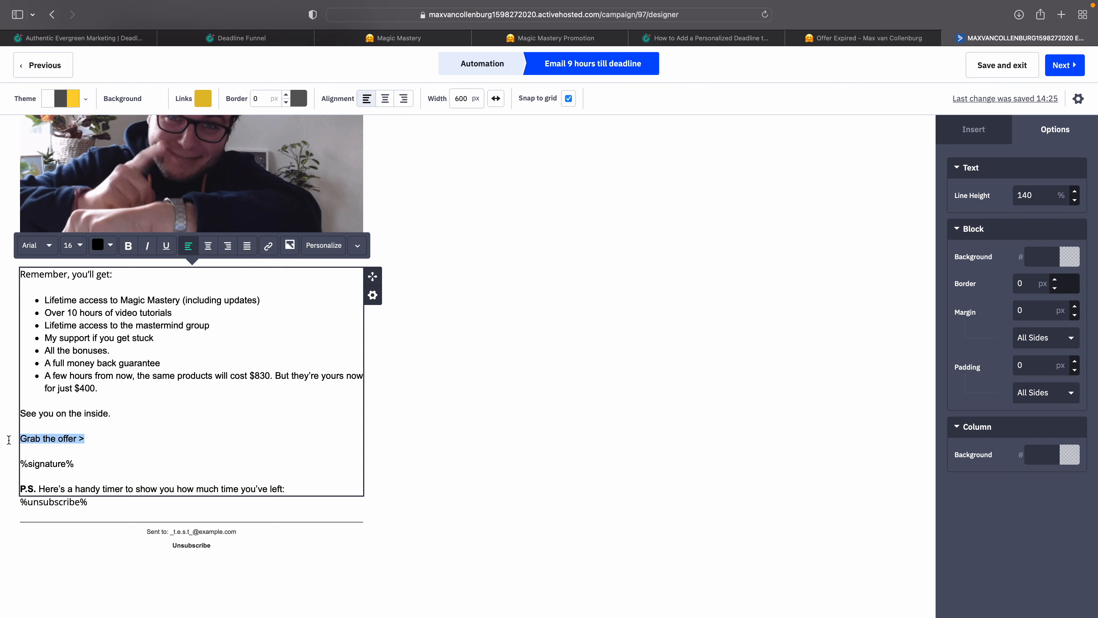
left_click(269, 246)
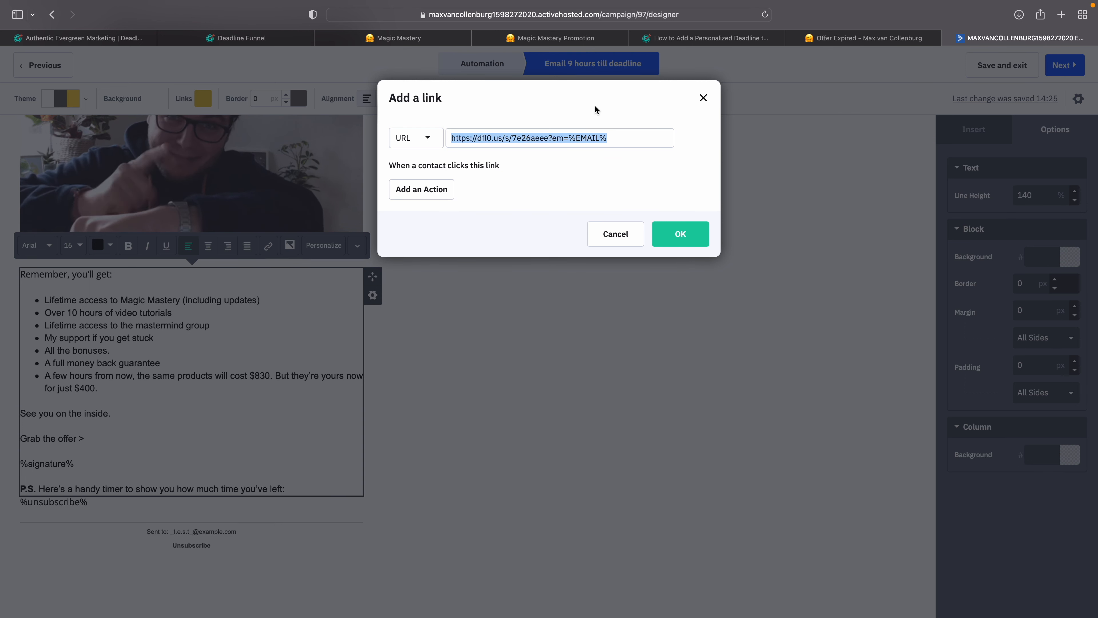
left_click(558, 39)
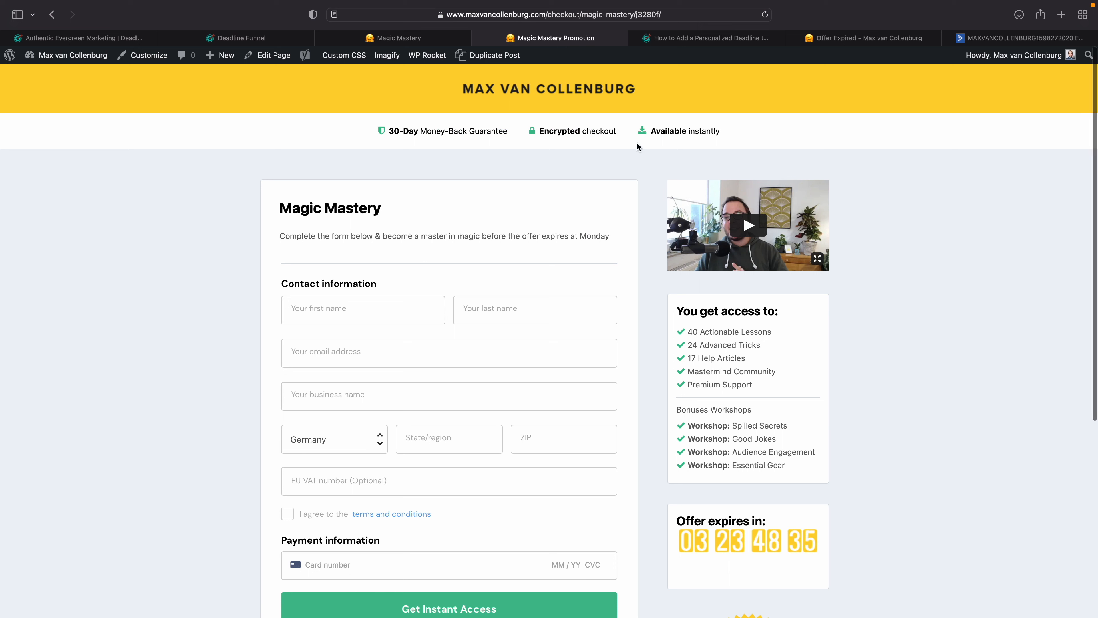
left_click(1015, 39)
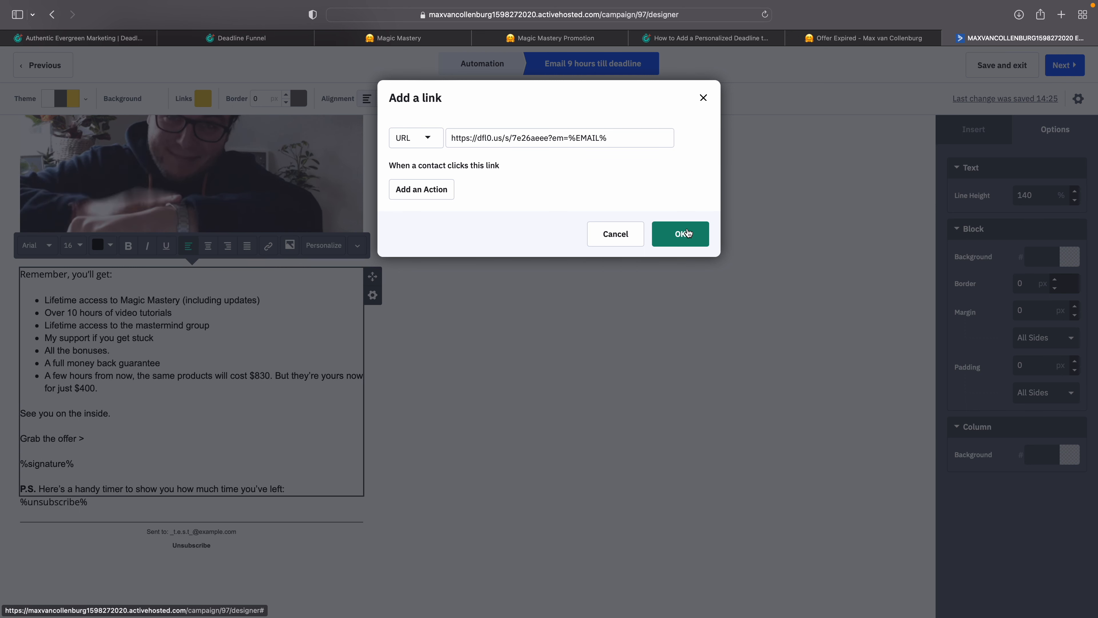
triple_click(515, 141)
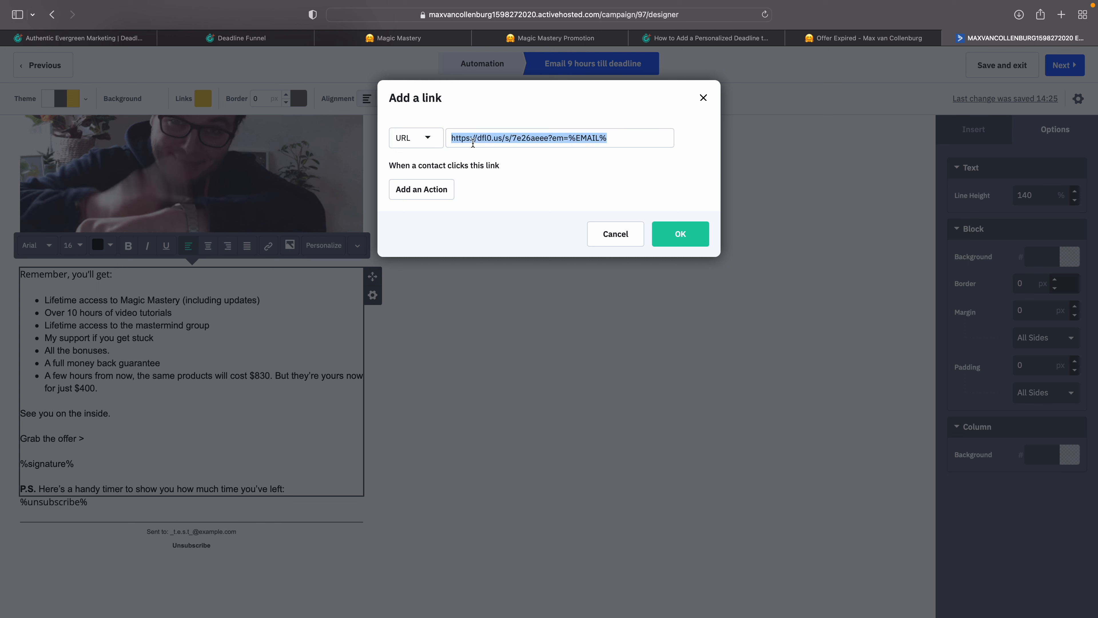
left_click(669, 235)
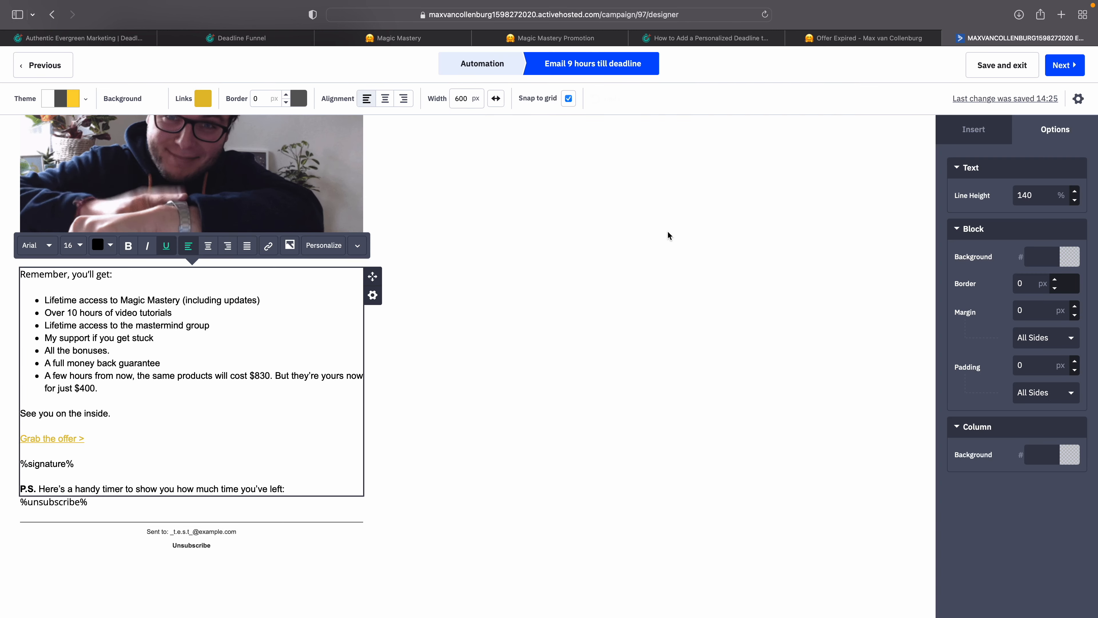
left_click(594, 338)
Step: Switch to Deadline Funnel and set the email timer's base template to the flip-clock design with split digit boxes
key("super+2")
scroll(529, 415, "down", 3)
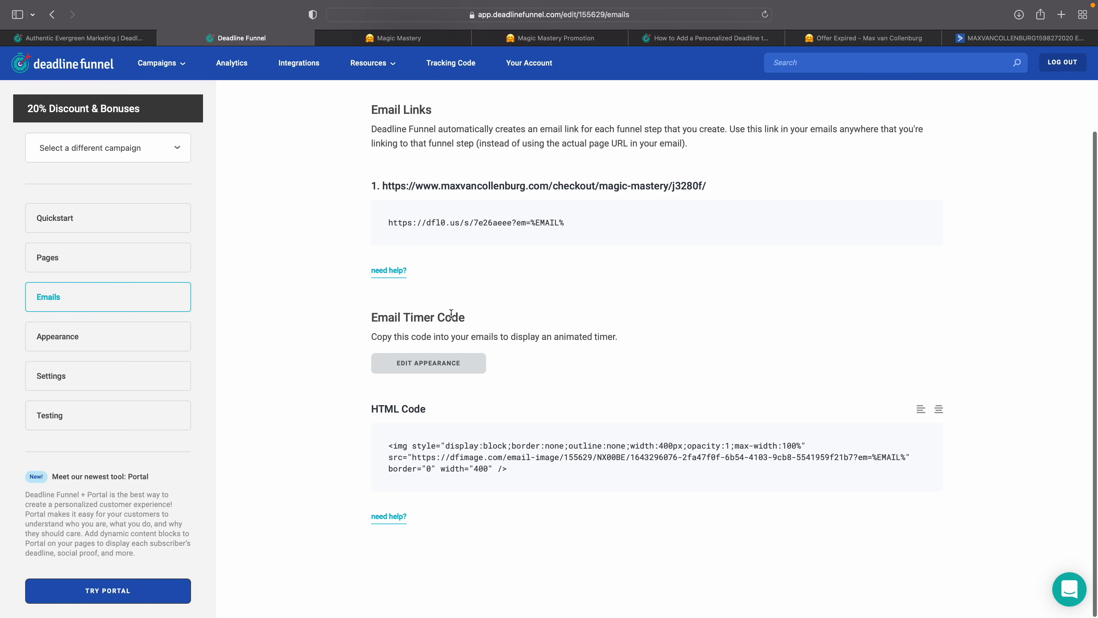
left_click(433, 365)
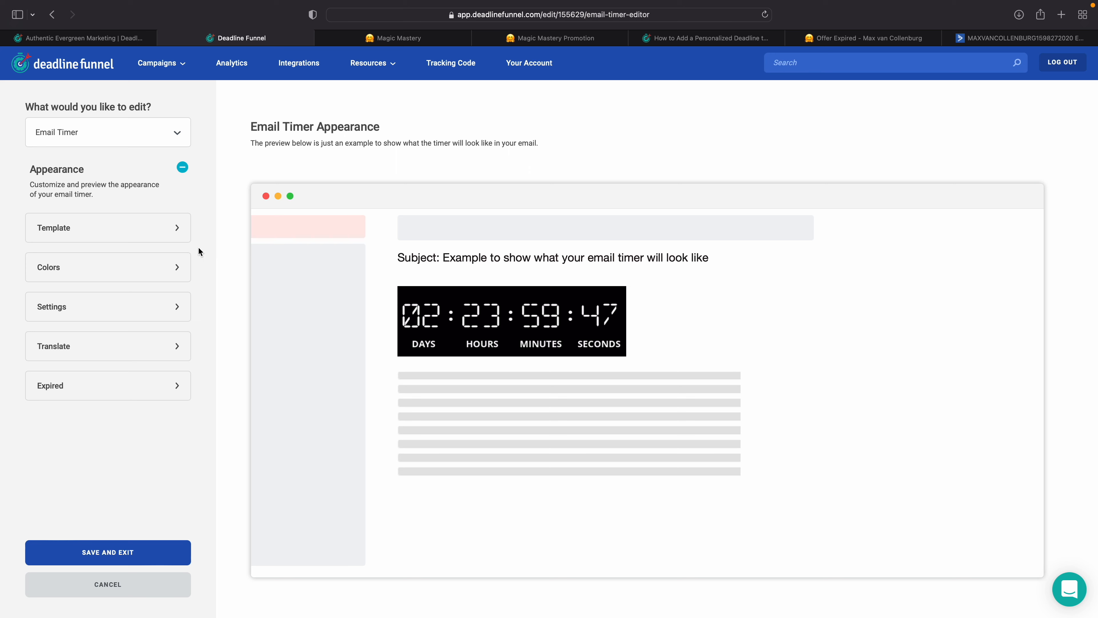
left_click(144, 227)
scroll(775, 390, "down", 10)
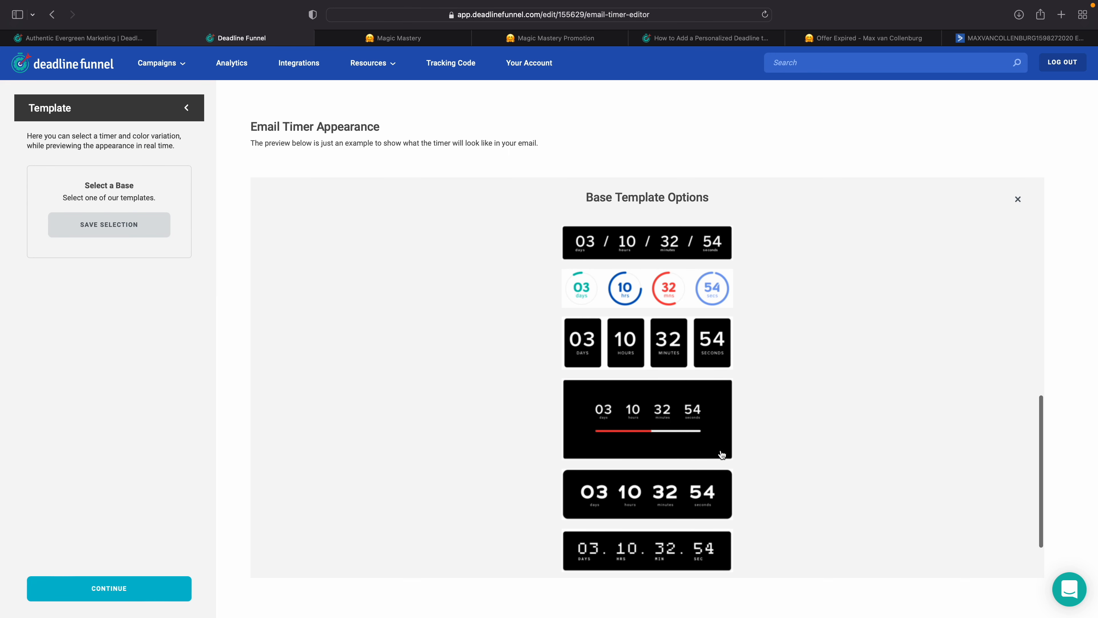
scroll(722, 454, "down", 2)
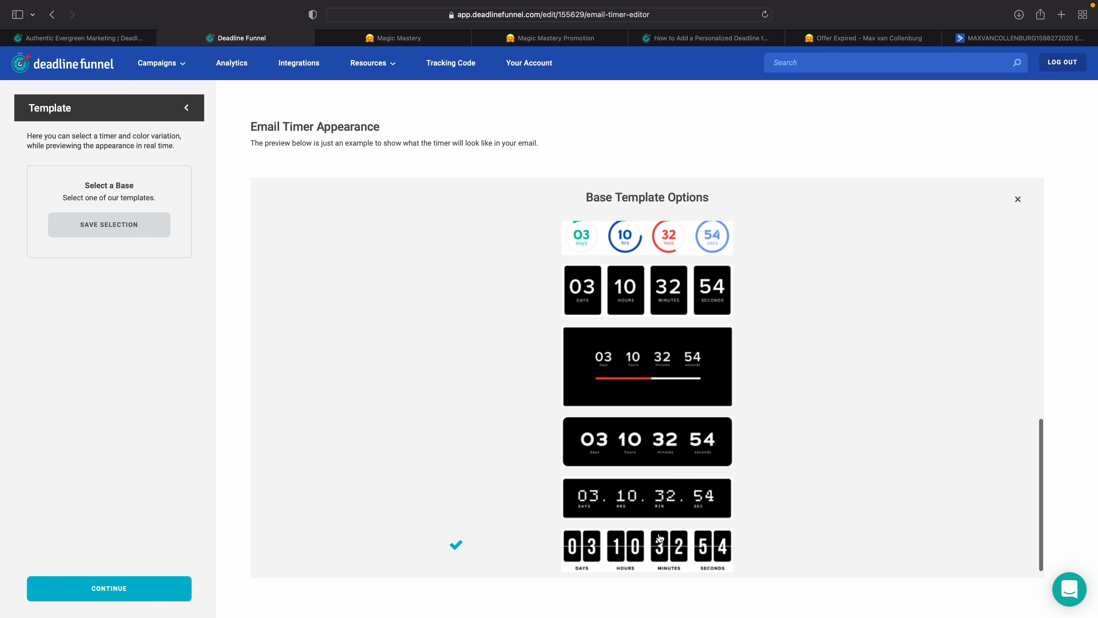
left_click(110, 601)
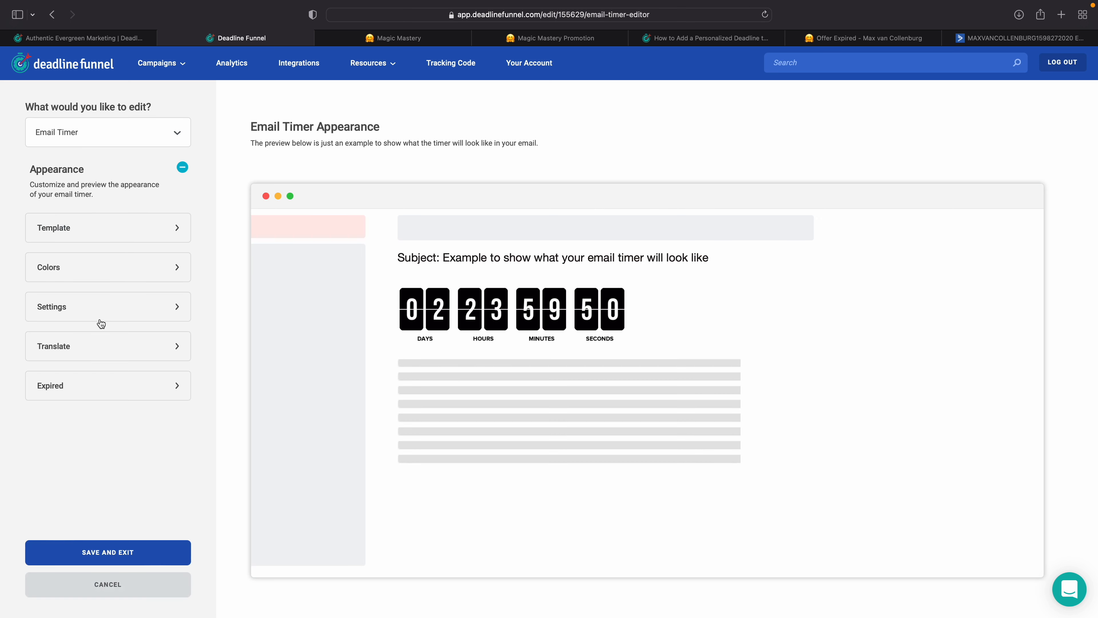
Step: Set the email timer's box color to the brand yellow and save the timer's appearance
left_click(76, 282)
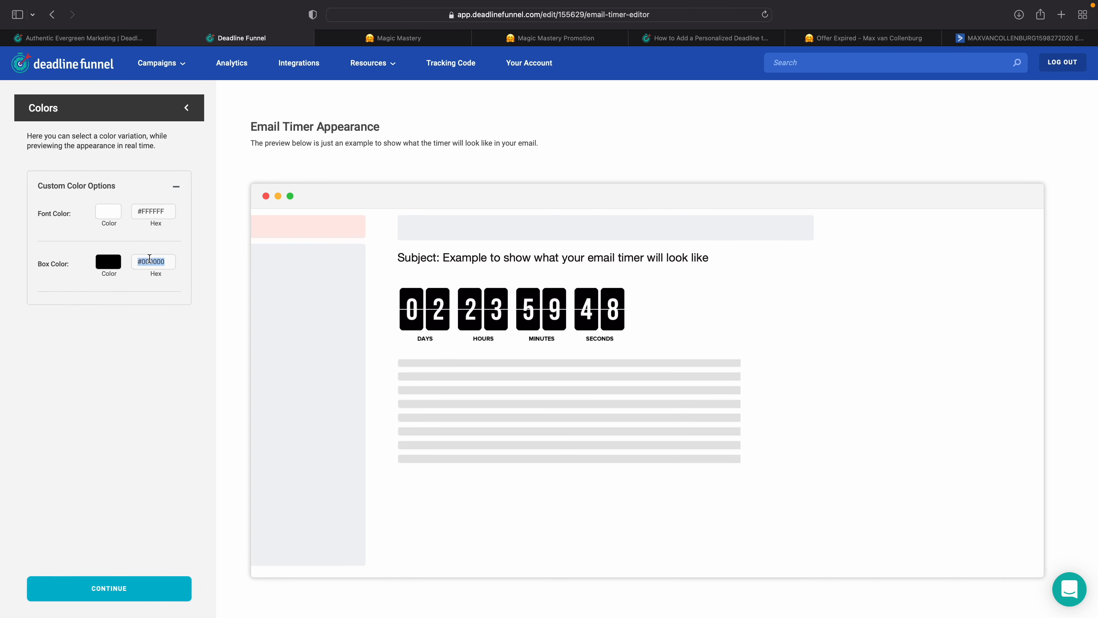
key("super+space")
type("#")
key("Return")
left_click(125, 599)
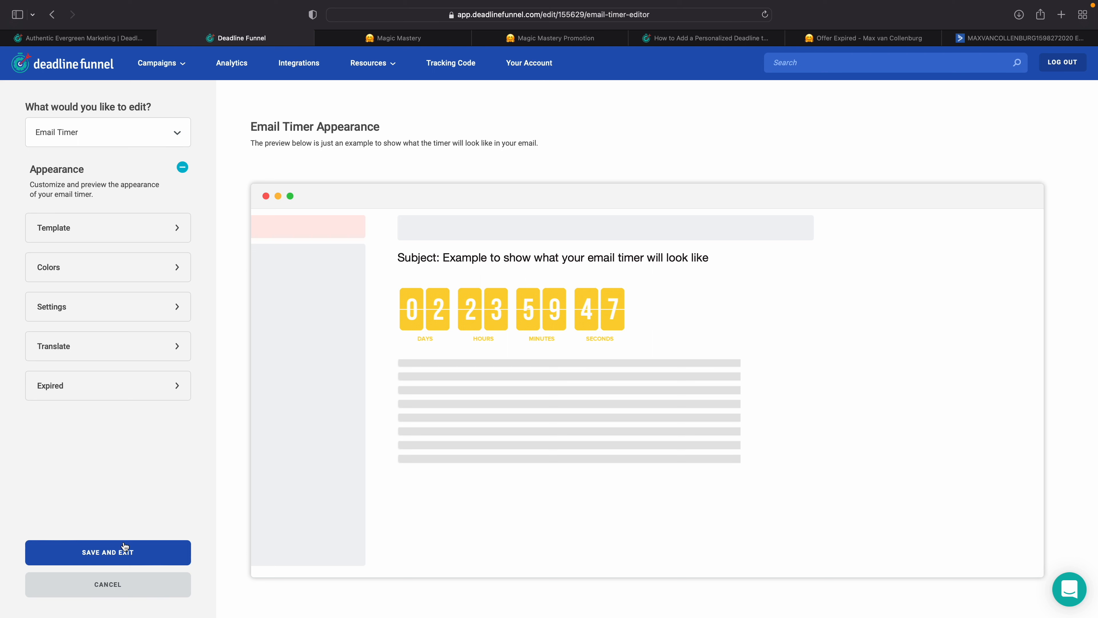
left_click(120, 556)
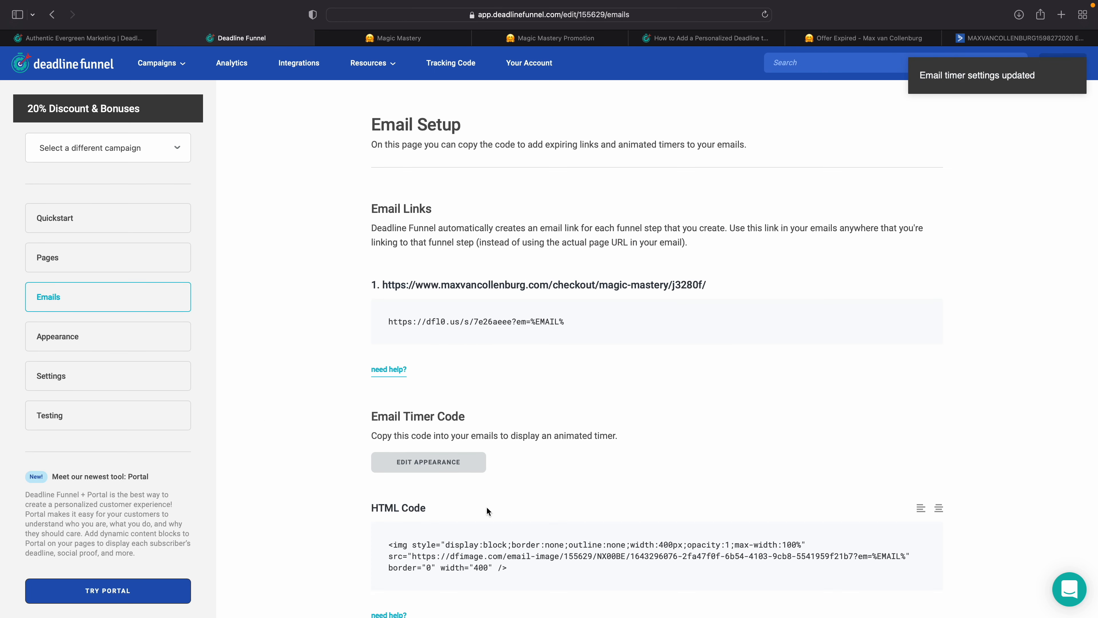
Step: Copy the email timer's HTML code and save it in a new HTML block below the P.S. line of the ActiveCampaign email
scroll(487, 511, "down", 3)
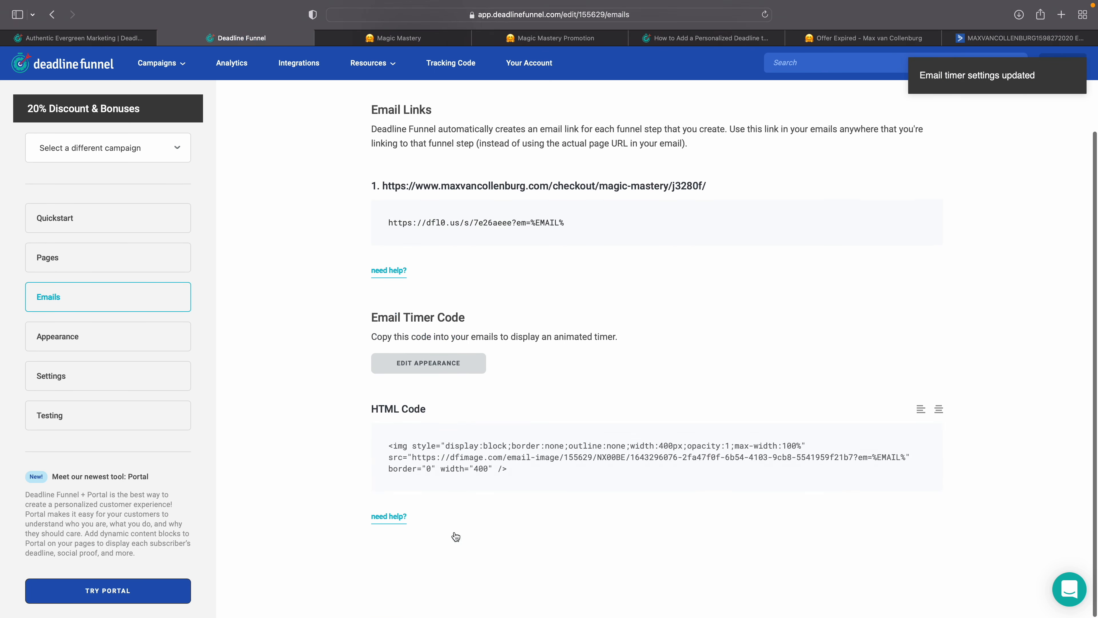
left_click(430, 477)
left_click(990, 40)
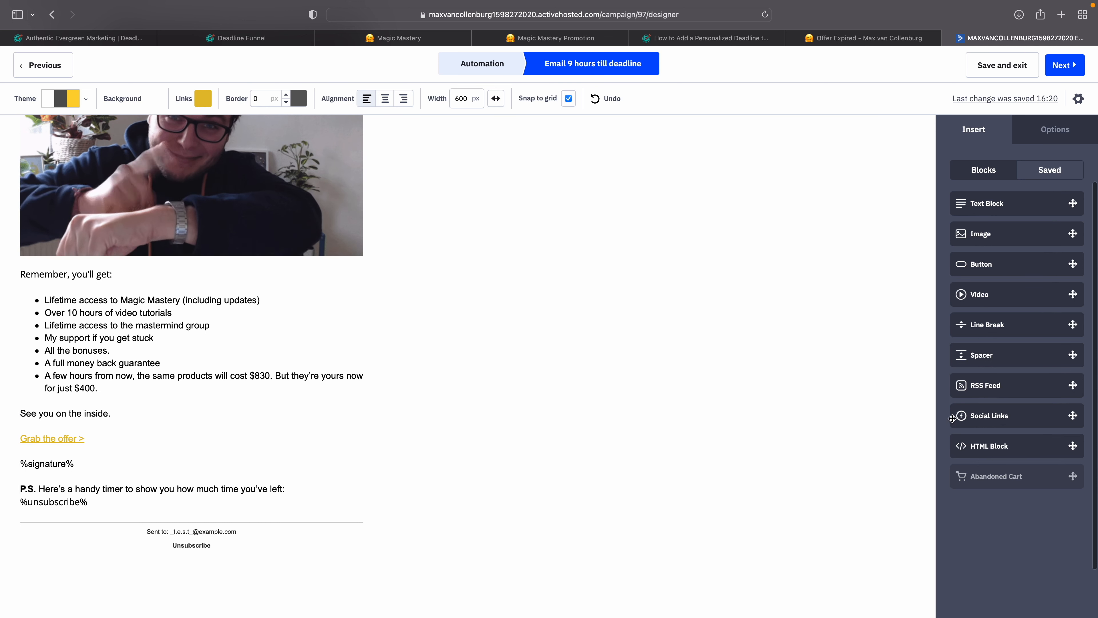
left_click_drag(973, 440, 174, 473)
left_click(185, 514)
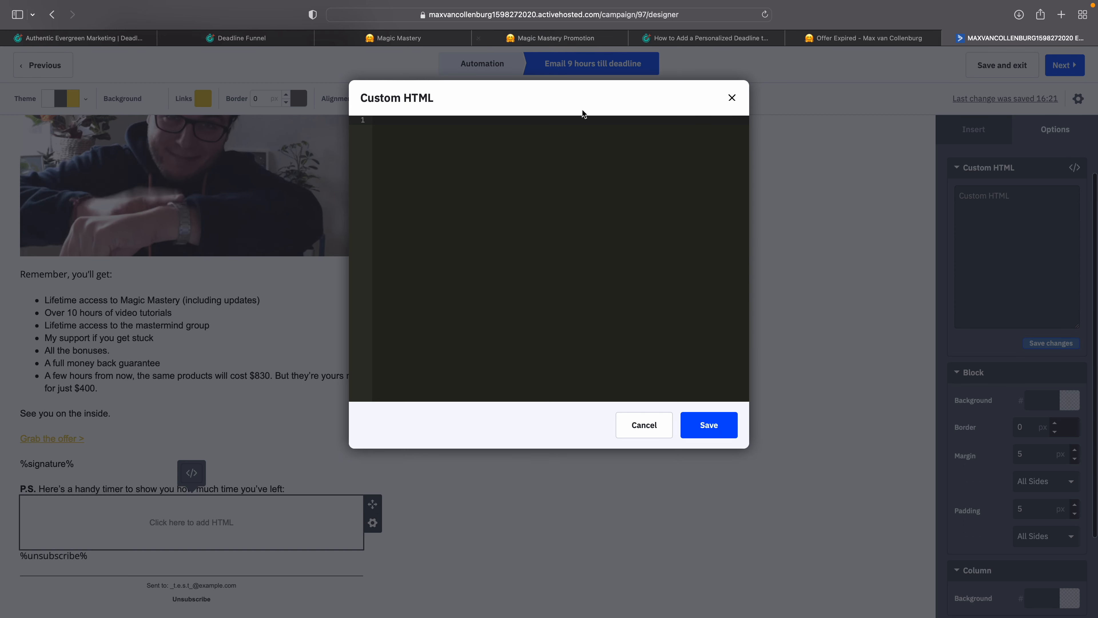
key("super+v")
left_click(714, 424)
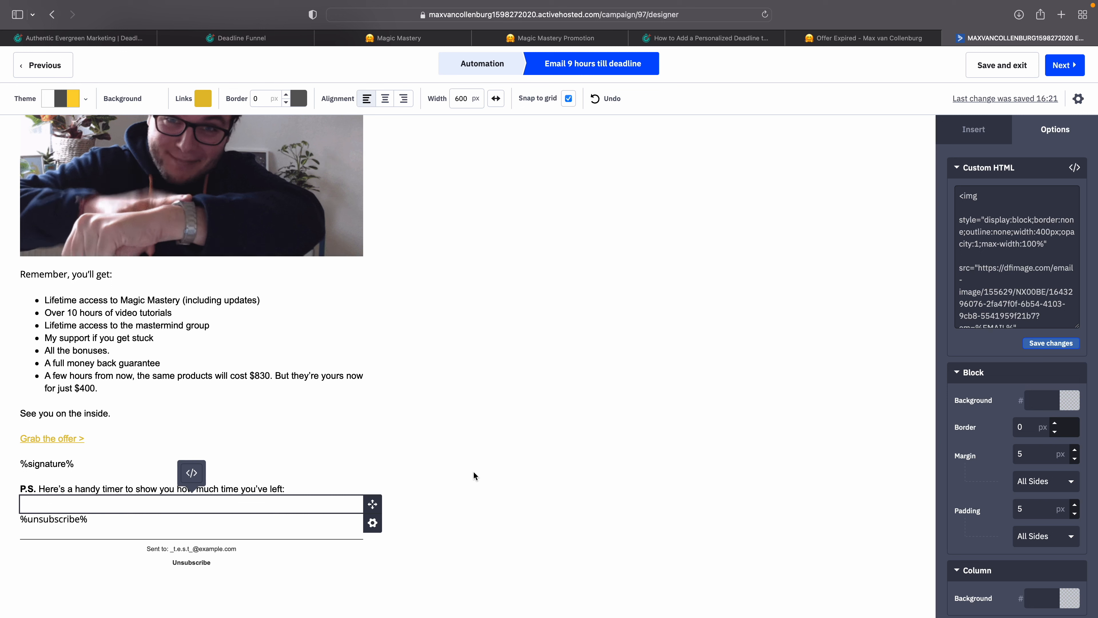
left_click(473, 476)
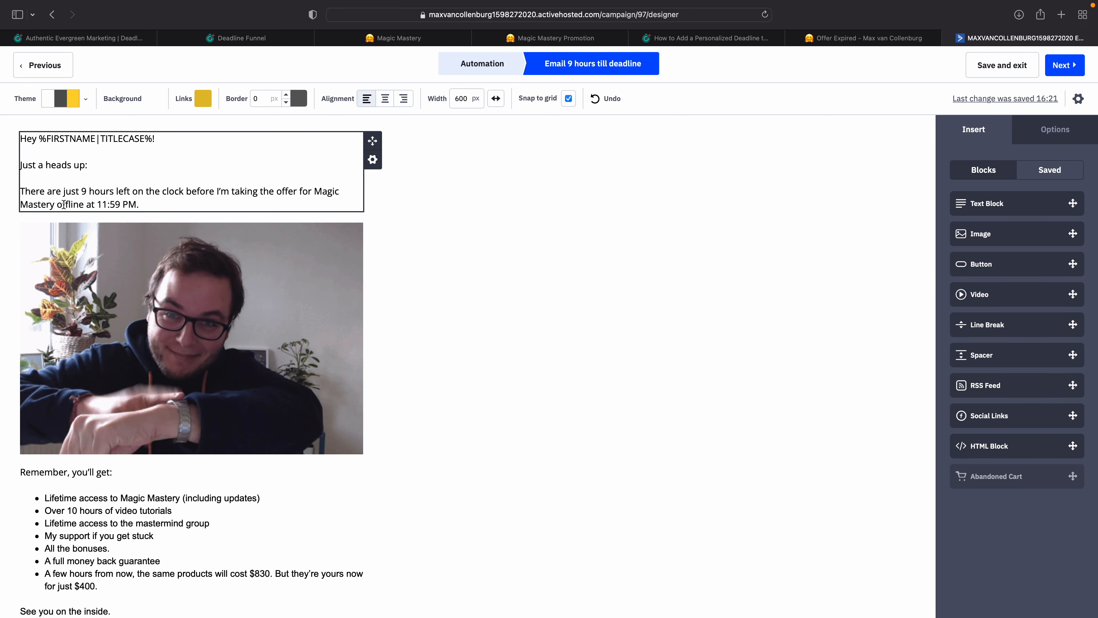
Step: Review the email's offer link and timer, compare them with the checkout page's deadline text and countdowns, and return to the automation
scroll(64, 204, "down", 5)
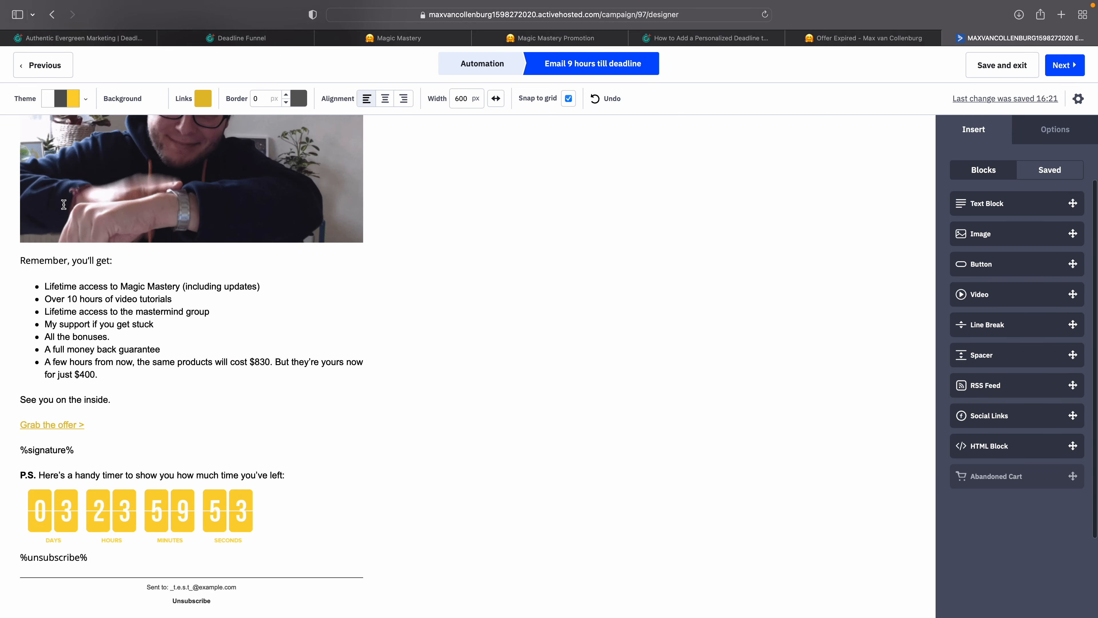
left_click(66, 418)
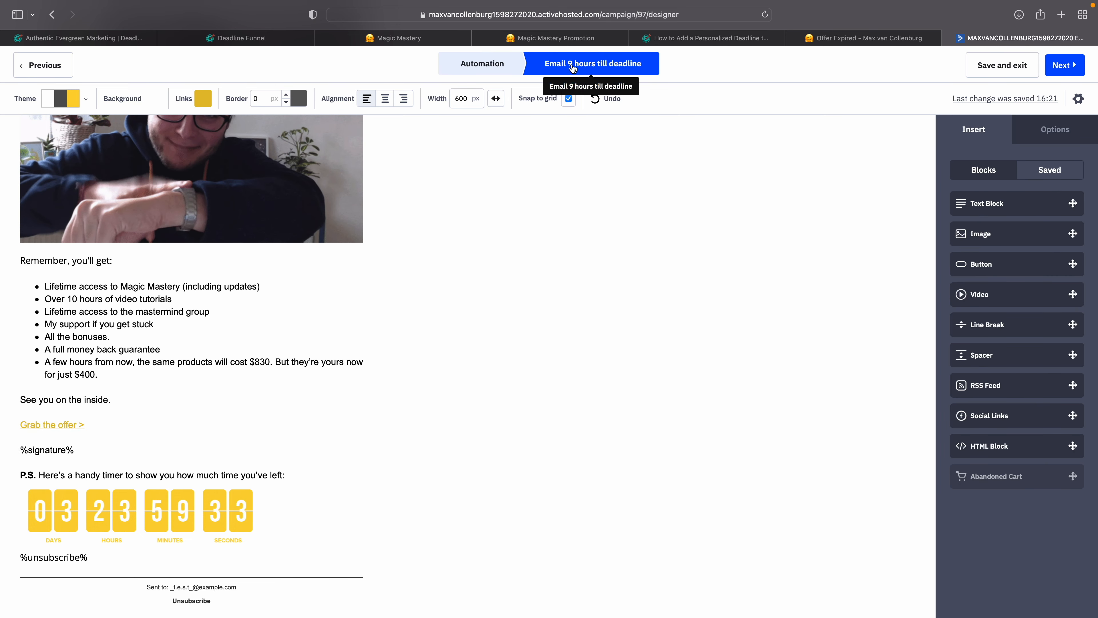
left_click(556, 37)
scroll(594, 291, "down", 5)
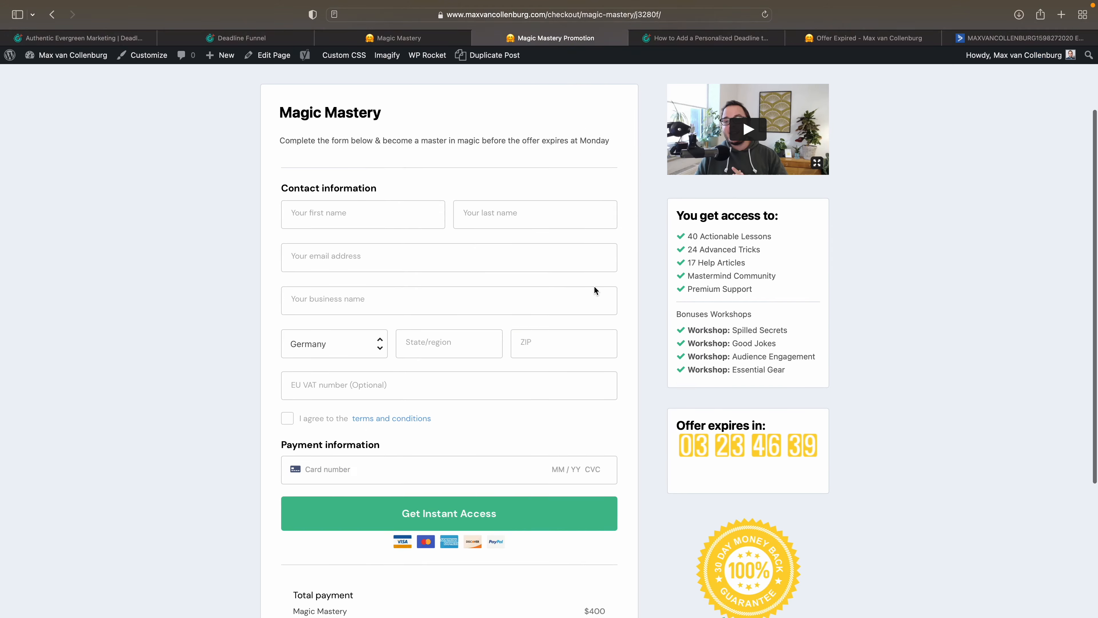
scroll(595, 290, "down", 2)
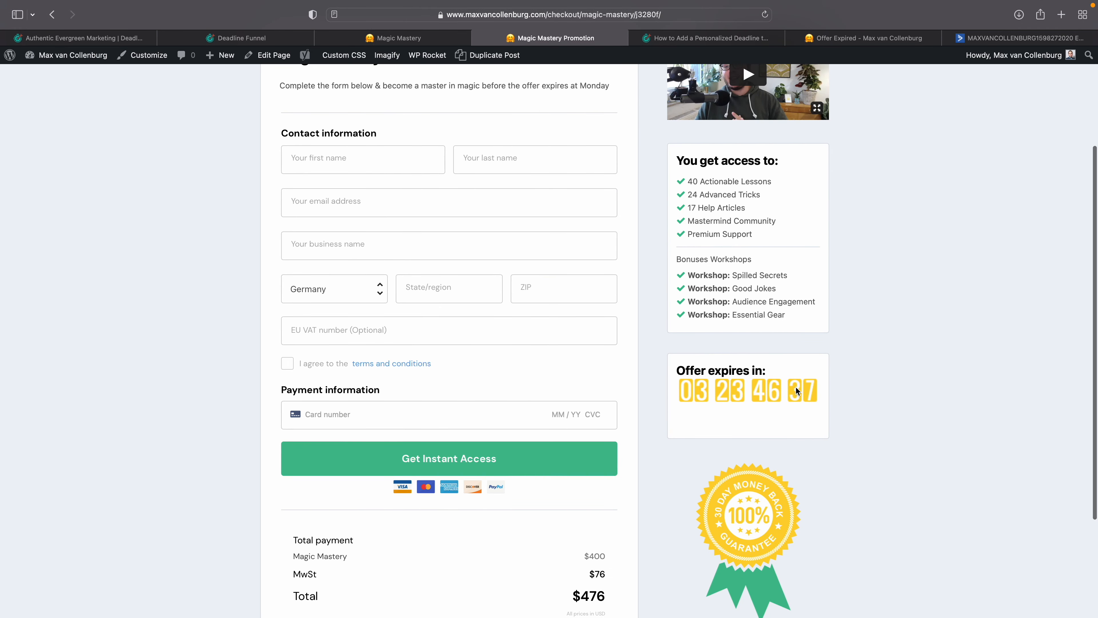
scroll(664, 389, "down", 5)
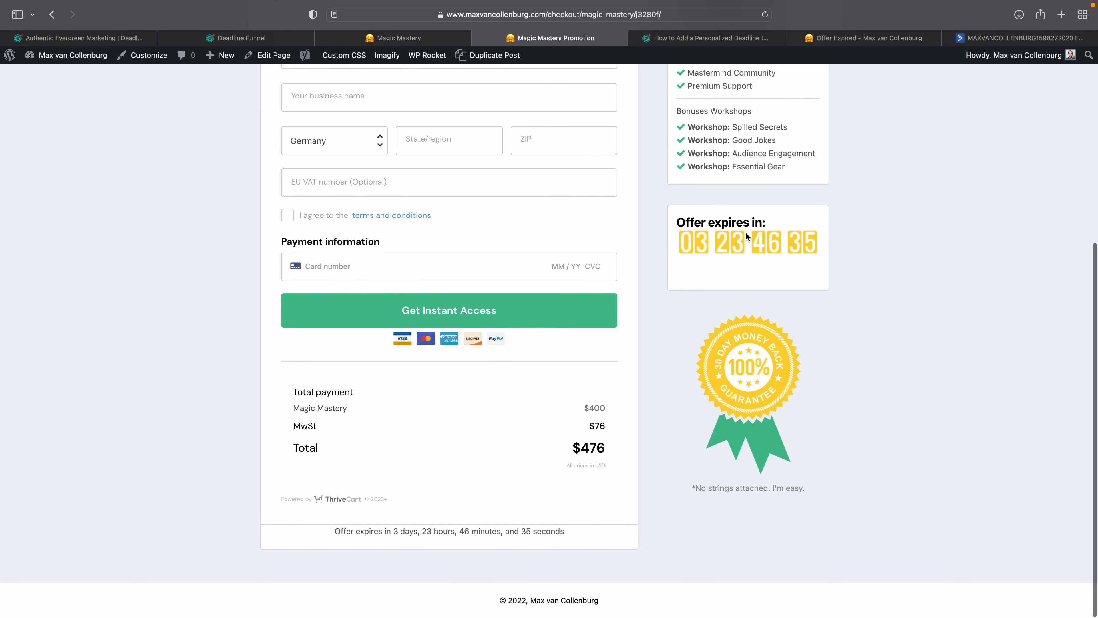
scroll(592, 389, "up", 10)
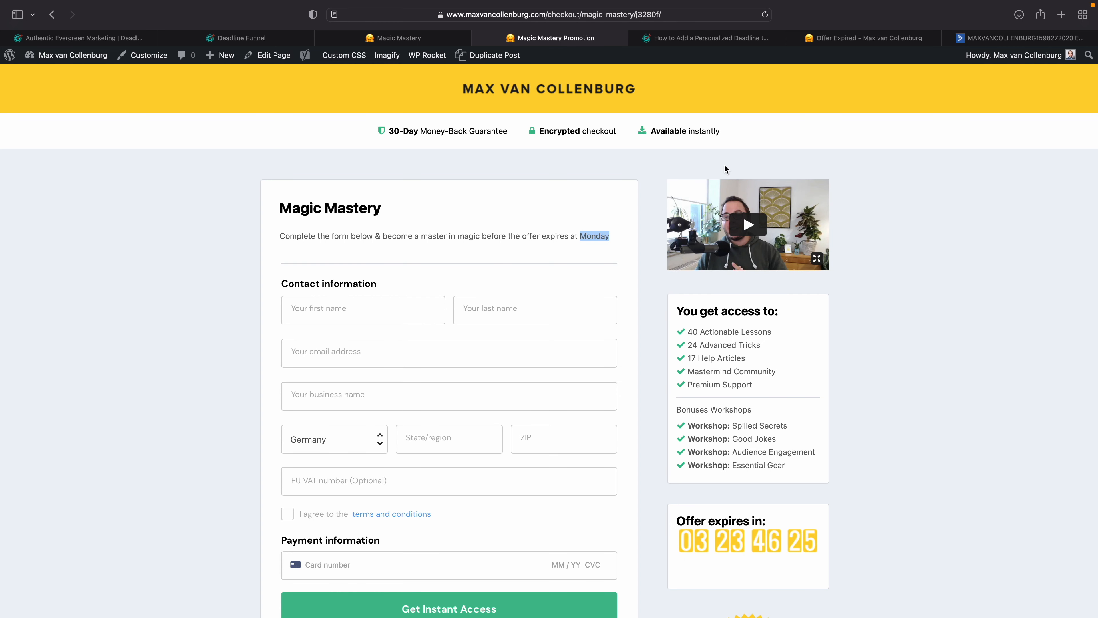
left_click(986, 38)
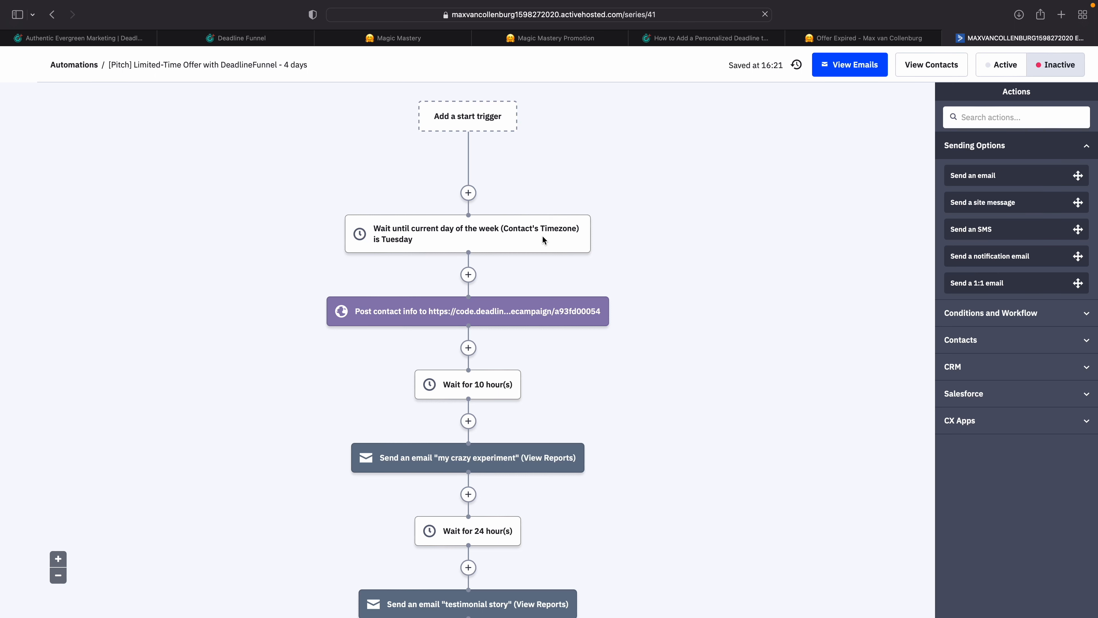